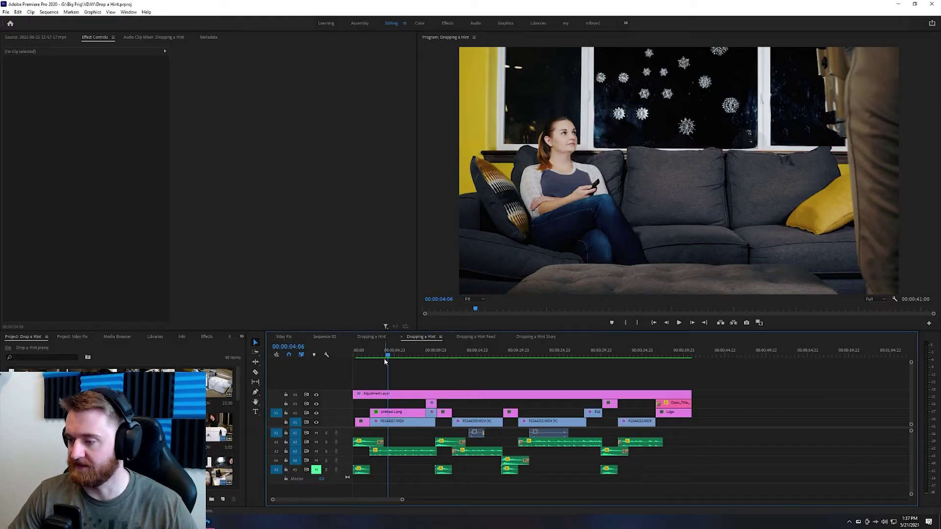
- At about 7 s, hide the V2 overlay to reveal the window glare, select P1044307.MOV, and switch to Photoshop
drag(385, 362, 418, 358)
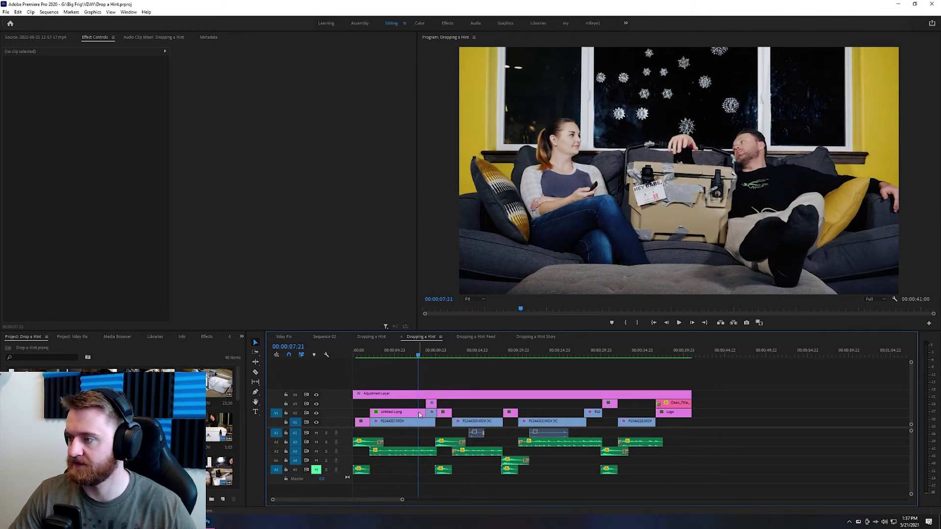
click(316, 414)
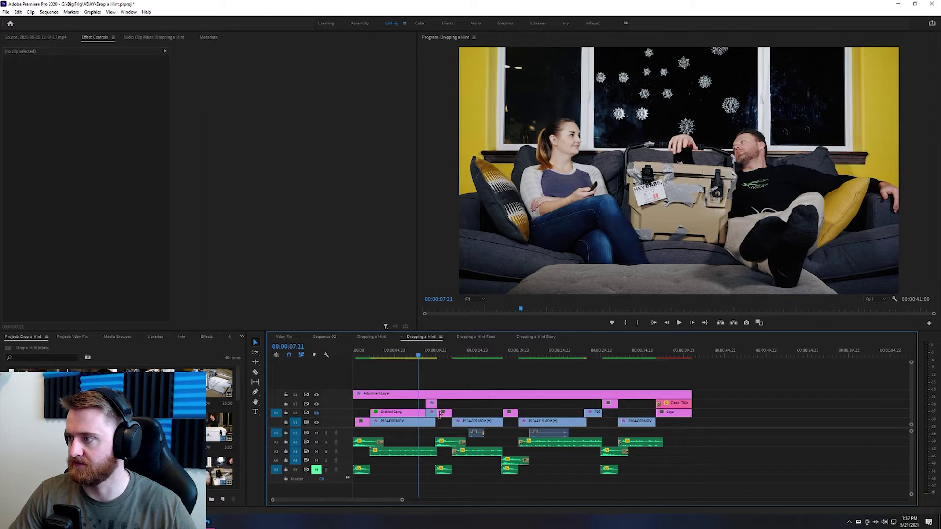
click(422, 423)
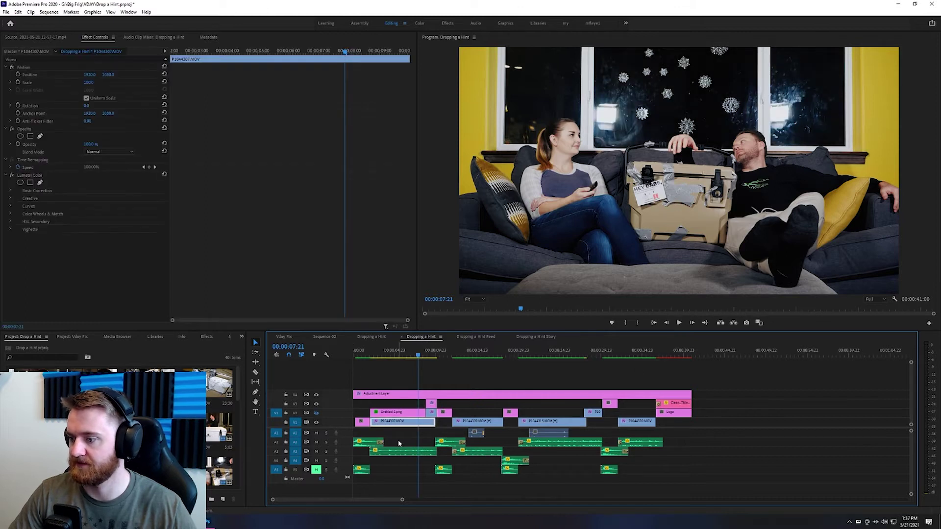
click(208, 523)
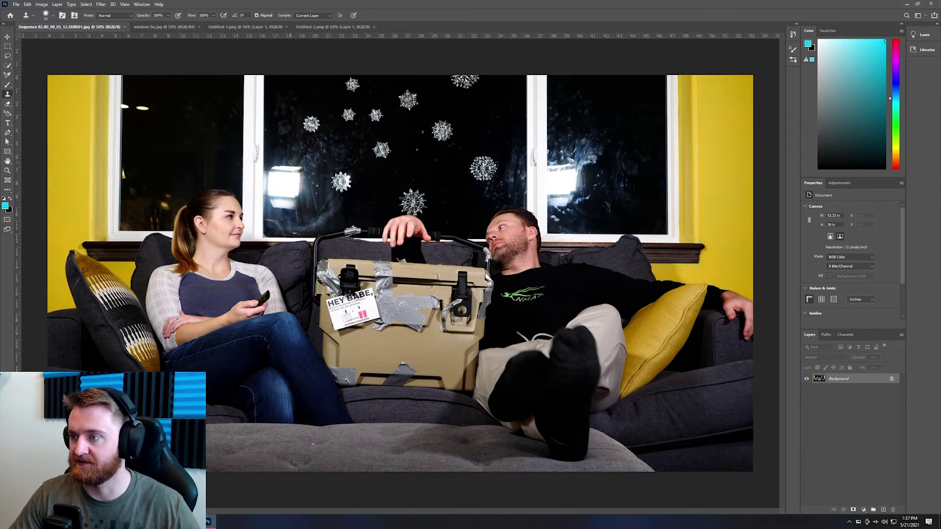
- Compare the glare-free window fix.jpg still with the Untitled-1.png window cut-out, then return to Premiere Pro
click(173, 28)
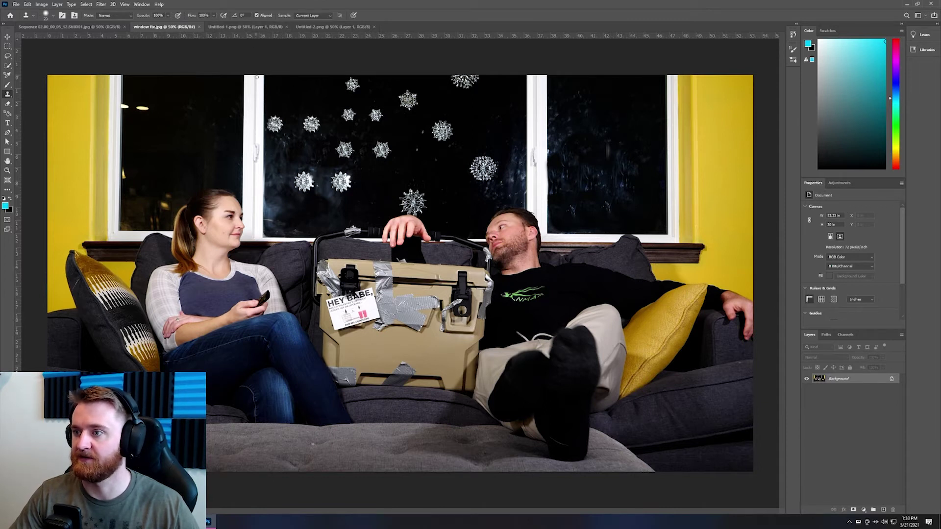
click(246, 27)
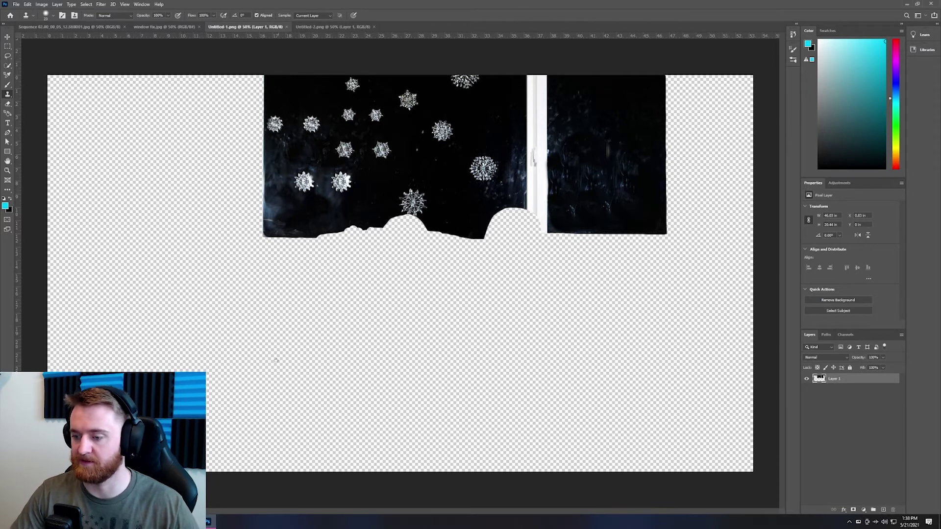
key(alt+Tab)
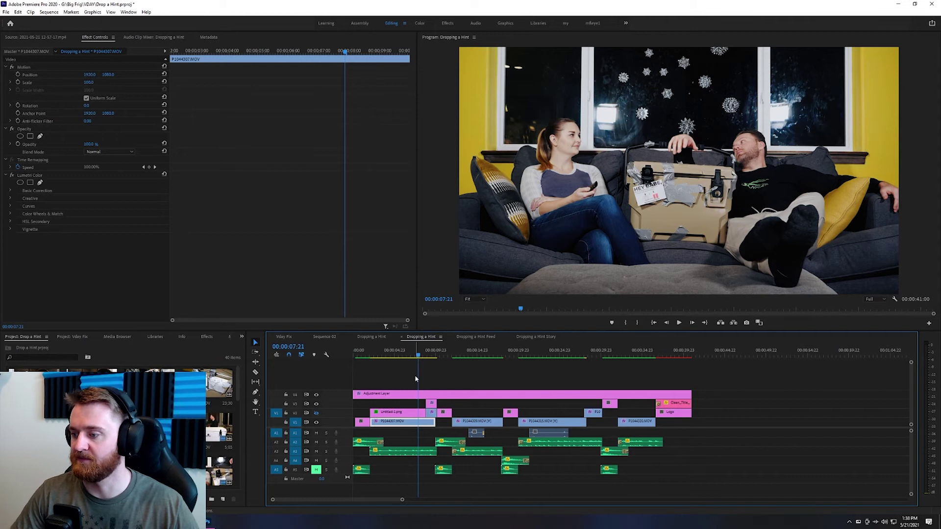
- Select the Untitled-1.png overlay on V2 and scrub back to about 00:00:04:01, before the man enters
click(406, 356)
drag(406, 356, 403, 357)
click(409, 413)
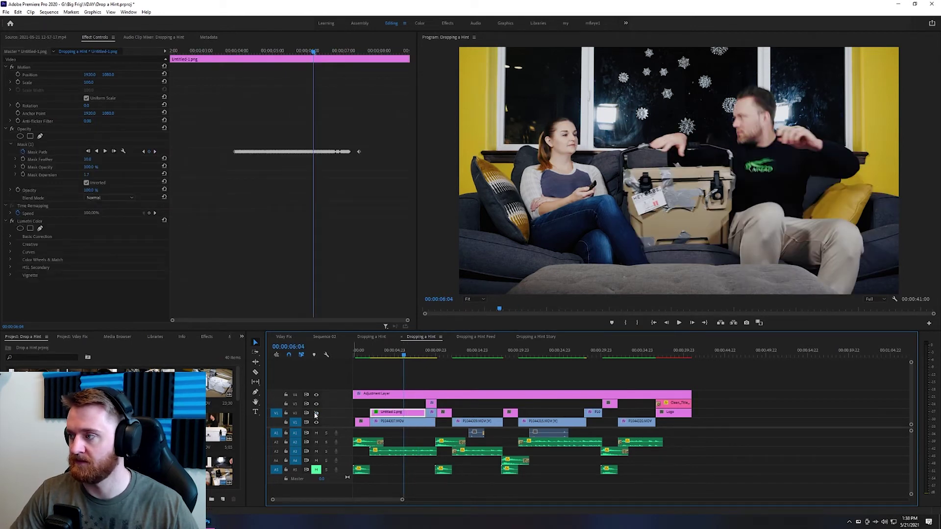
drag(408, 351, 401, 352)
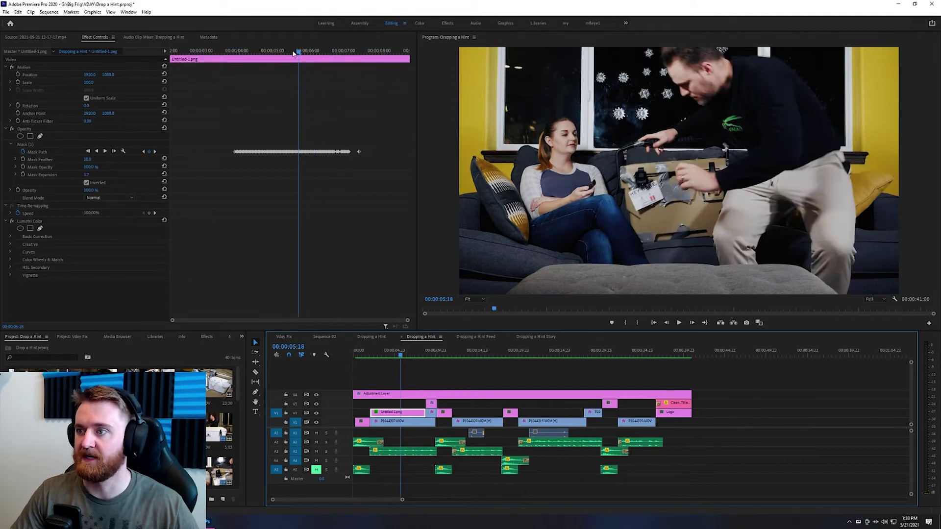
drag(294, 53, 240, 53)
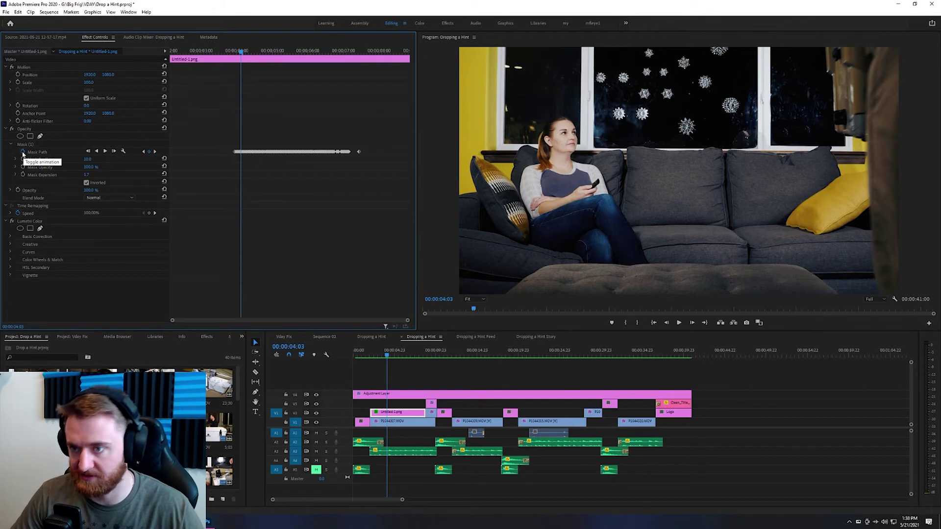
- From 00:00:03:21, show the Mask (1) outline and step frame by frame as the man enters
click(233, 51)
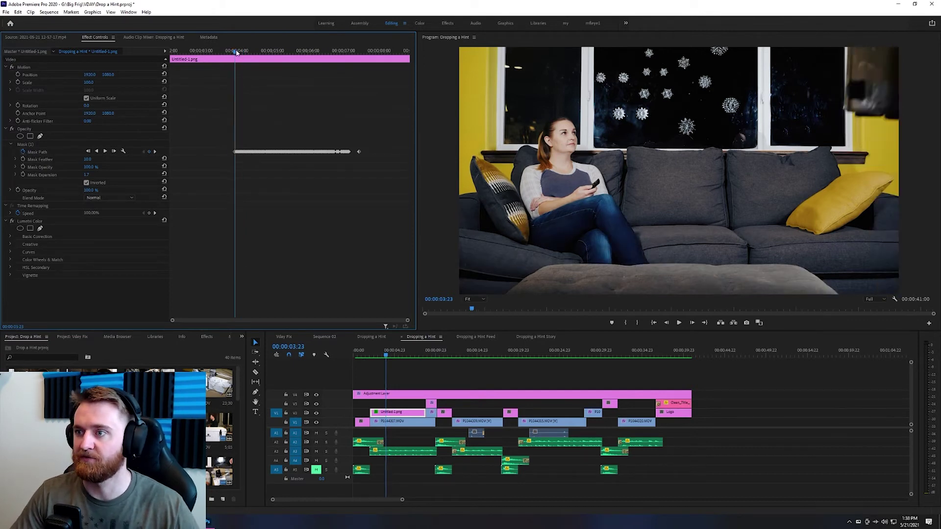
click(57, 153)
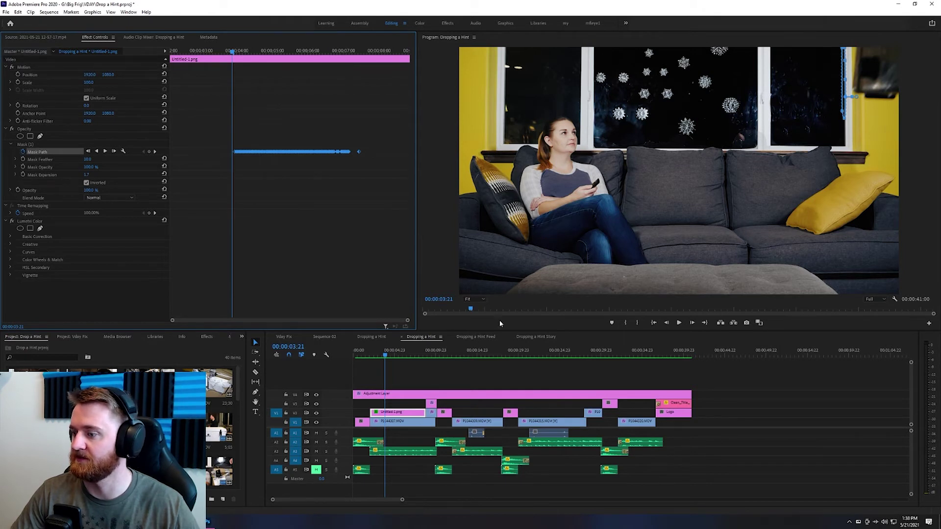
click(694, 323)
click(695, 323)
click(694, 323)
click(694, 323)
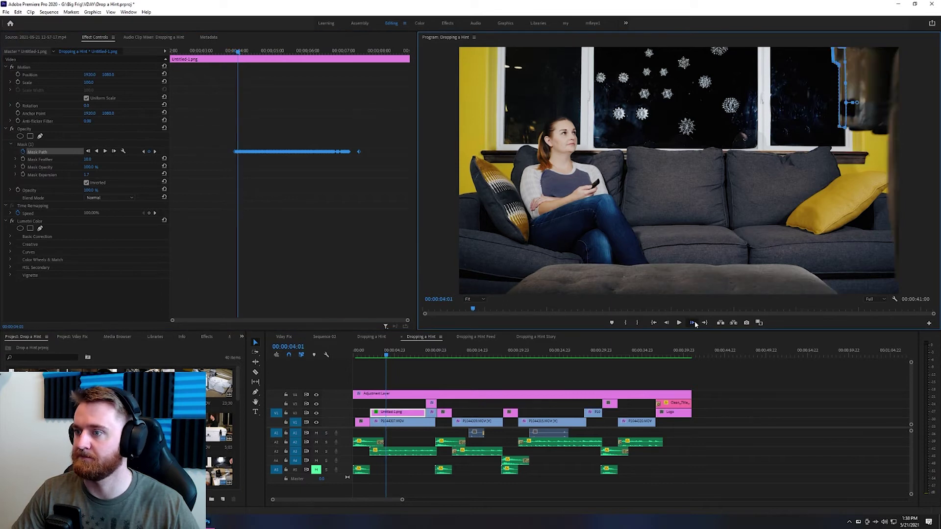
click(692, 323)
click(693, 323)
click(693, 322)
click(693, 323)
click(693, 322)
click(693, 323)
click(692, 323)
click(693, 323)
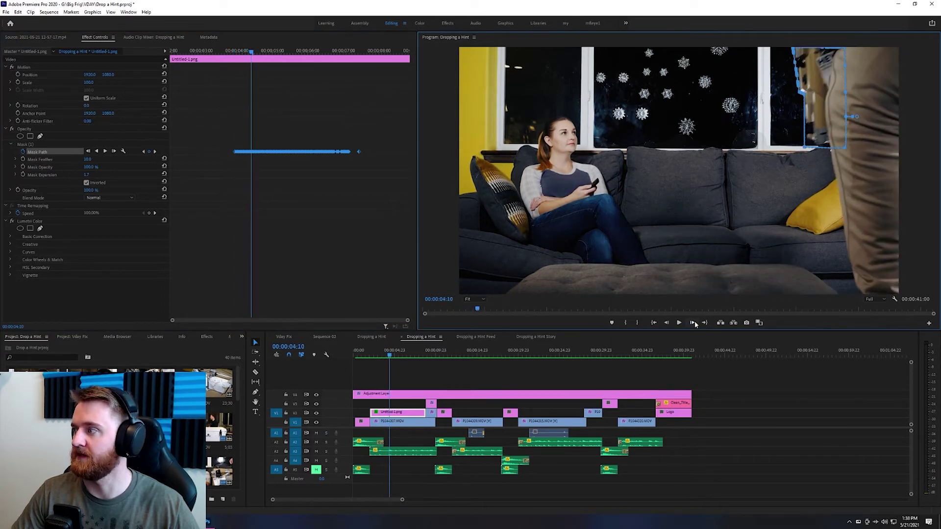
click(694, 323)
click(695, 322)
click(694, 322)
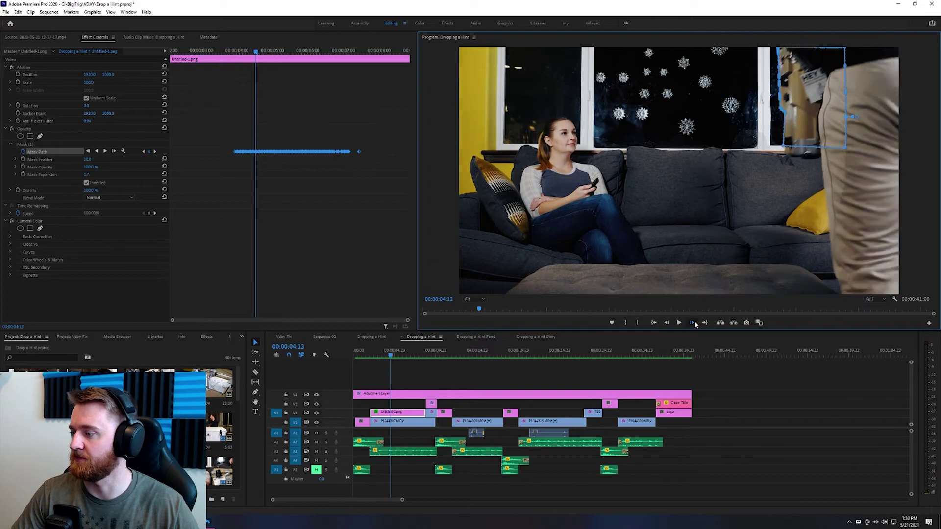
click(693, 323)
click(693, 322)
click(693, 323)
click(694, 322)
click(694, 322)
click(693, 322)
click(693, 322)
click(693, 323)
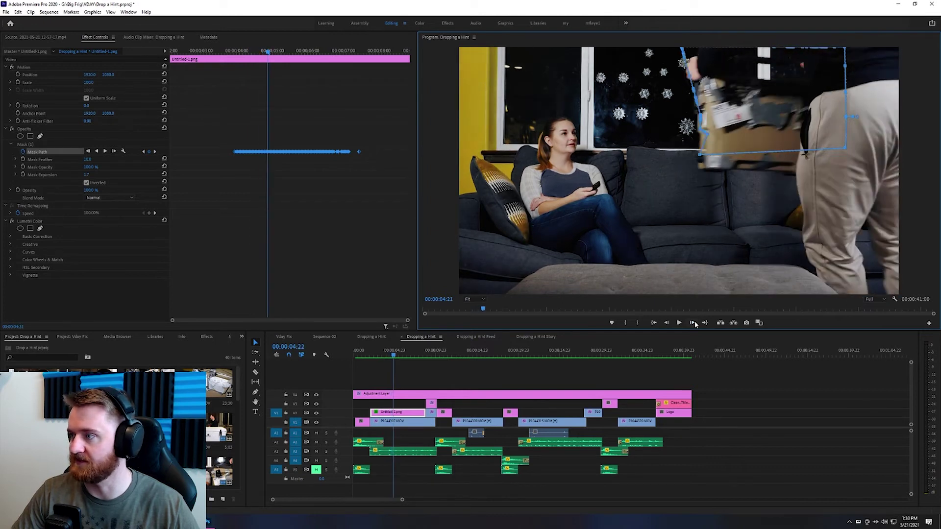
click(693, 323)
click(693, 322)
- Keep stepping frame by frame as the cooler is set down and the man sits, checking the mask
click(693, 323)
click(693, 323)
click(693, 322)
click(693, 323)
click(693, 323)
click(694, 322)
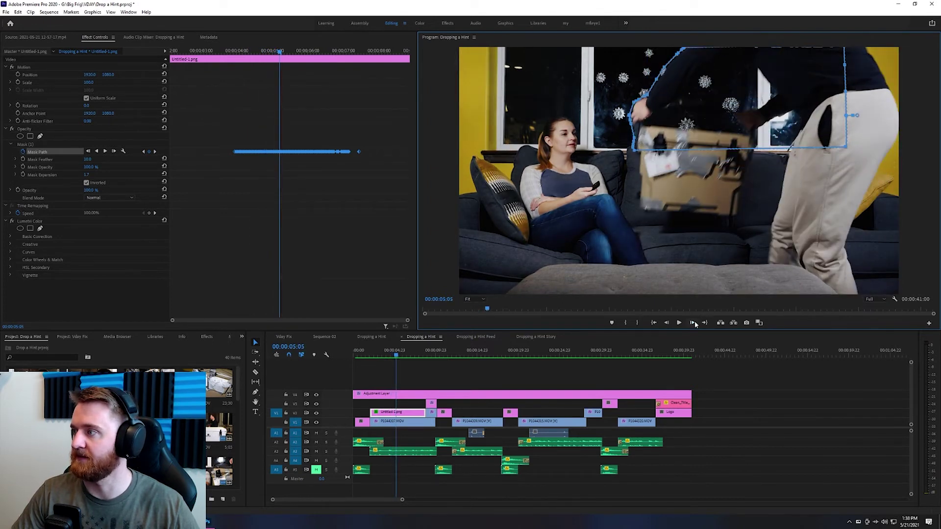
click(693, 322)
click(693, 322)
click(694, 323)
click(693, 323)
click(693, 322)
click(693, 323)
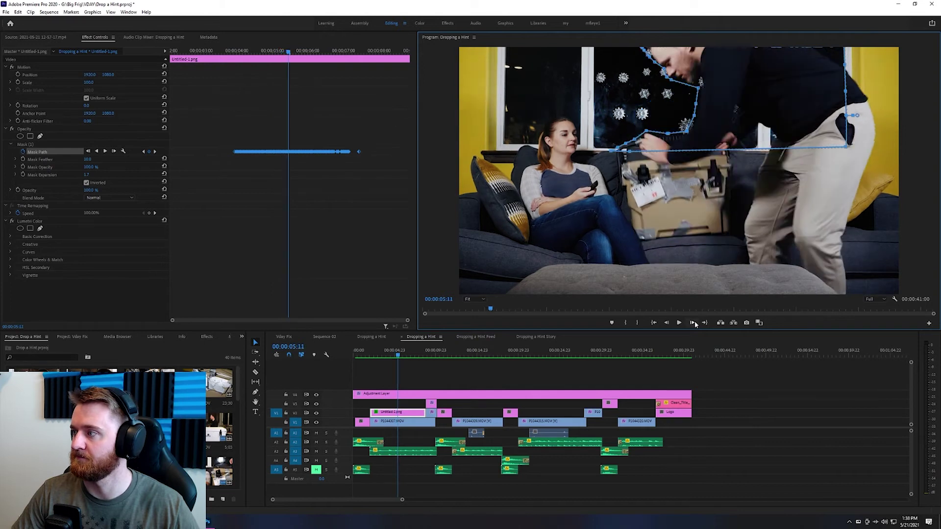
click(694, 323)
click(693, 322)
click(693, 322)
click(693, 323)
click(693, 322)
click(694, 323)
click(693, 322)
click(693, 323)
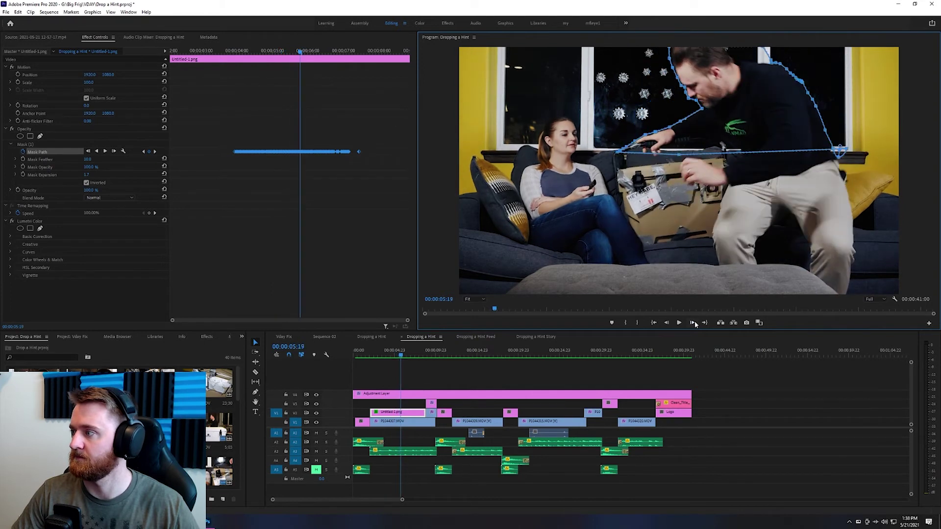
click(693, 322)
click(693, 322)
click(693, 323)
click(693, 323)
click(693, 322)
click(693, 323)
click(693, 323)
click(693, 322)
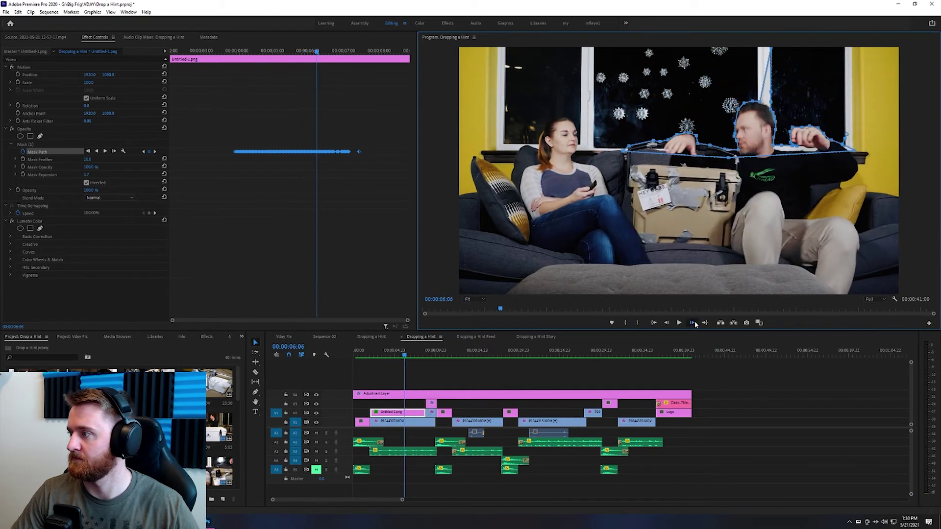
click(693, 322)
click(694, 323)
click(693, 323)
click(693, 322)
click(693, 323)
click(693, 322)
click(693, 322)
click(693, 323)
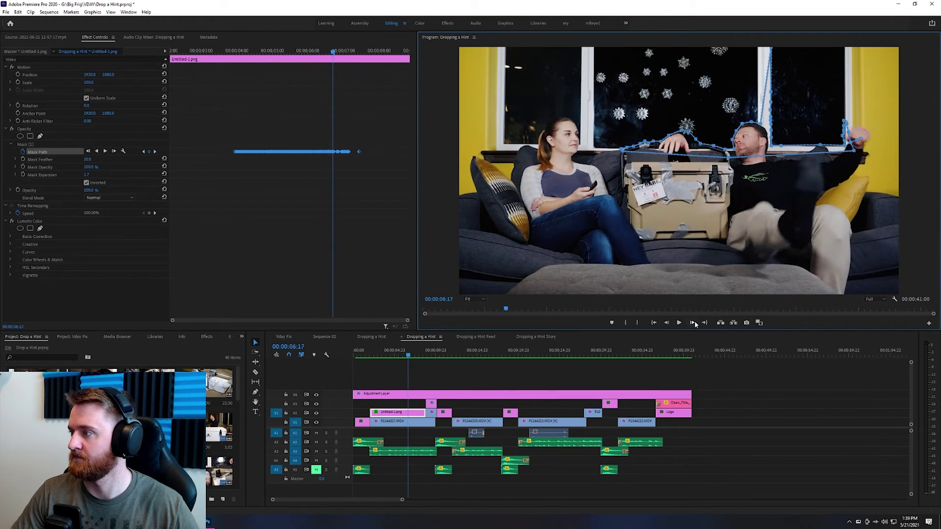
click(694, 322)
click(693, 323)
click(693, 323)
click(693, 322)
click(693, 323)
click(693, 322)
click(693, 322)
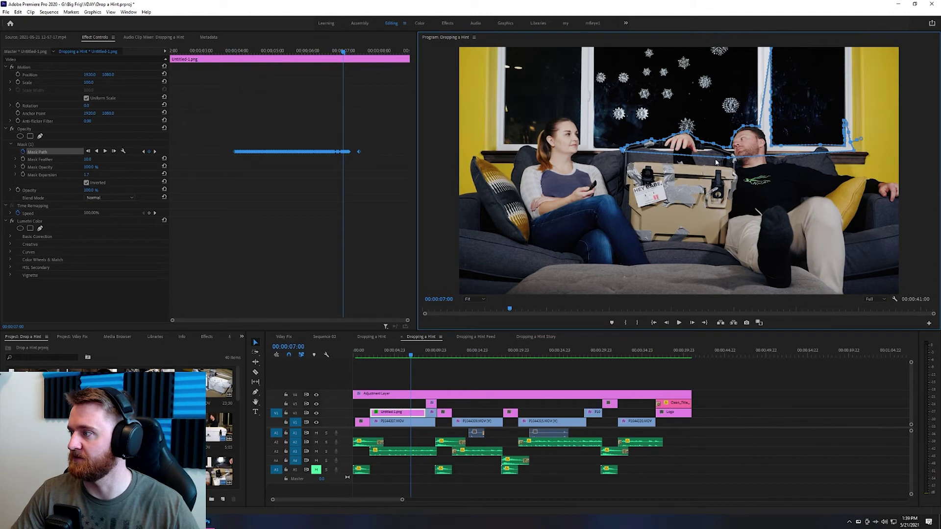
click(486, 299)
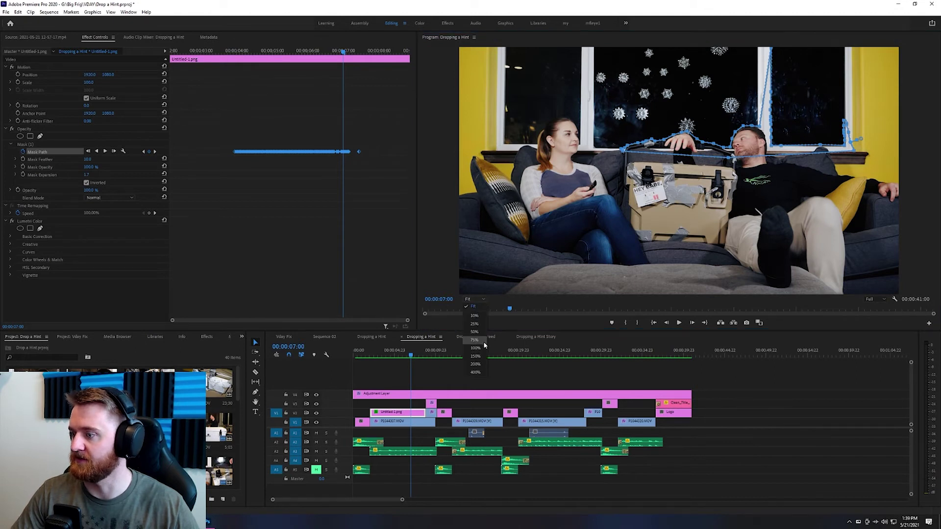
click(482, 355)
drag(639, 292, 706, 292)
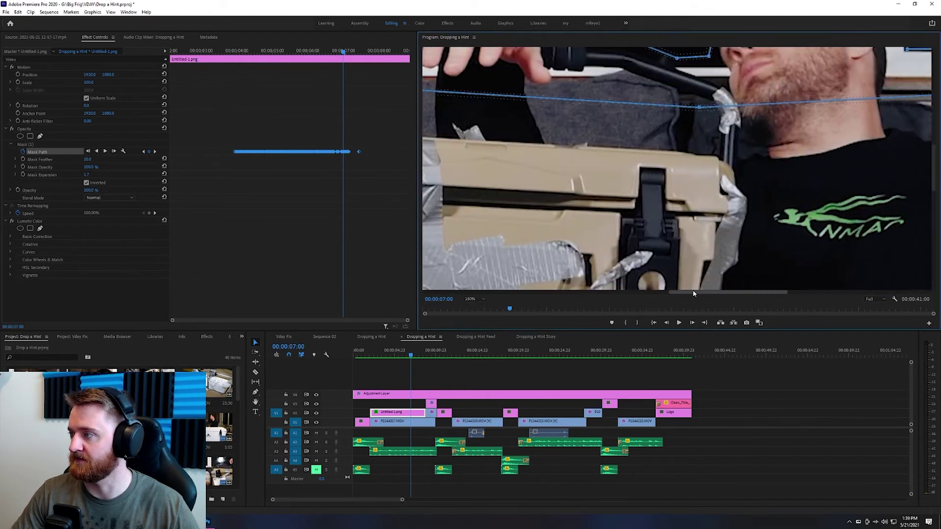
drag(935, 215, 935, 123)
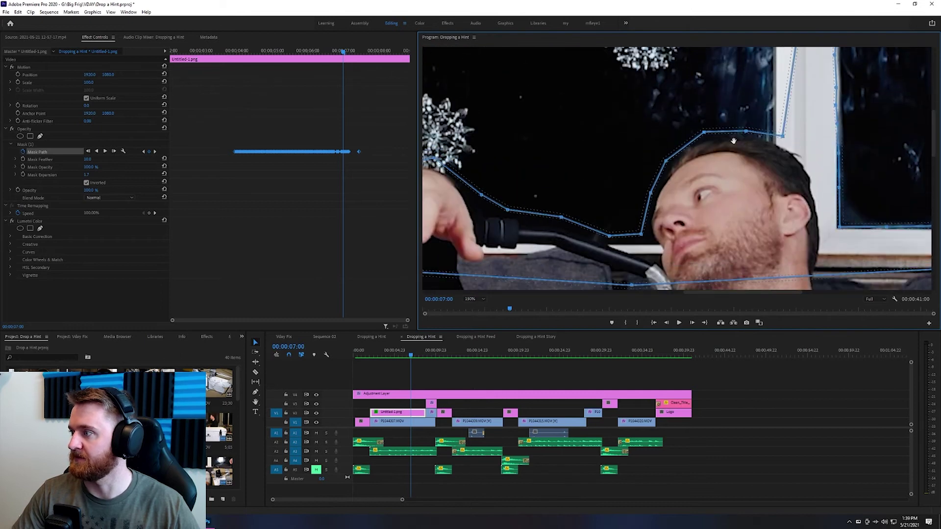
drag(717, 293, 642, 292)
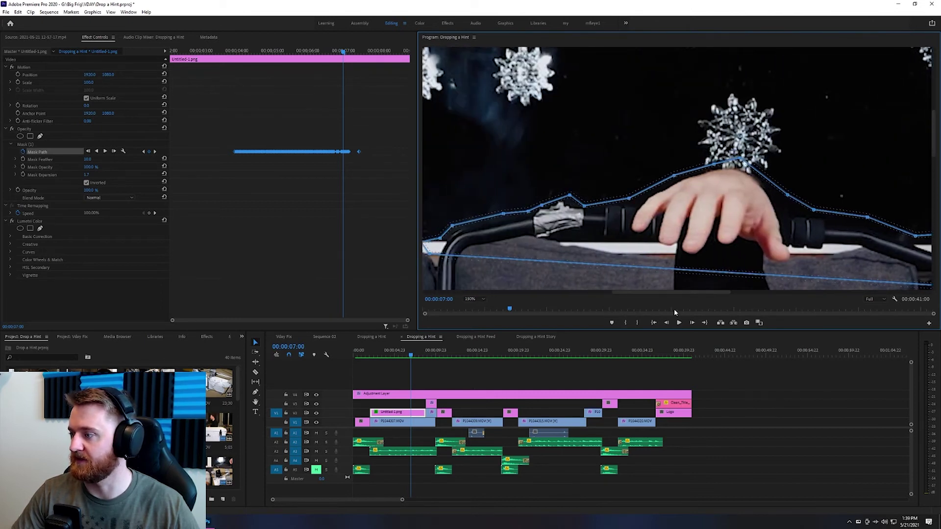
click(475, 298)
click(481, 309)
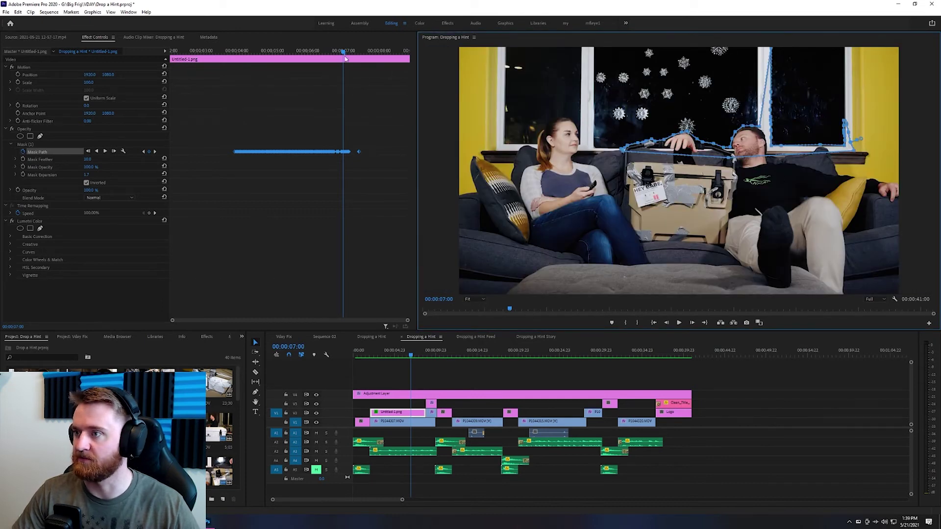
- Scrub back past the box drop, deselect the overlay, and play from 00:00:02:09 to 00:00:08:07
mouse_move(394, 354)
mouse_down()
mouse_move(402, 354)
mouse_move(389, 354)
mouse_up()
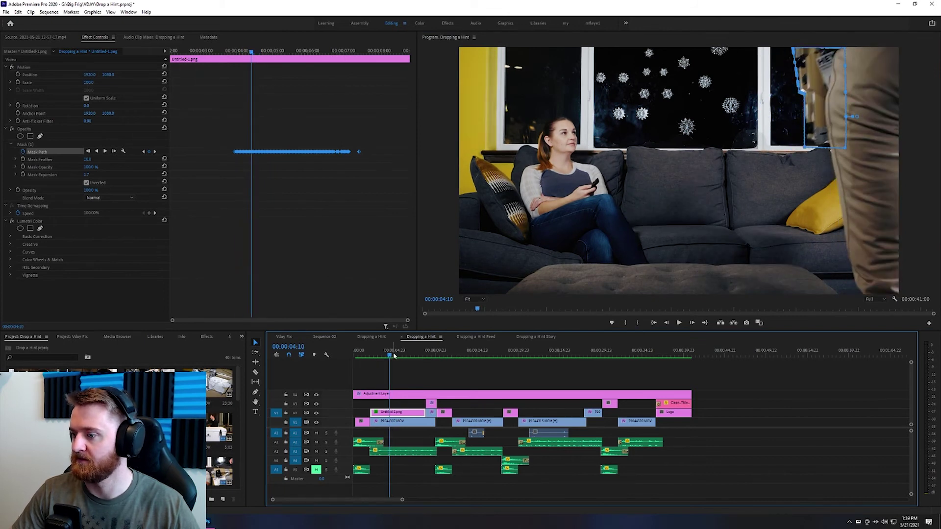
drag(394, 356, 373, 360)
click(405, 377)
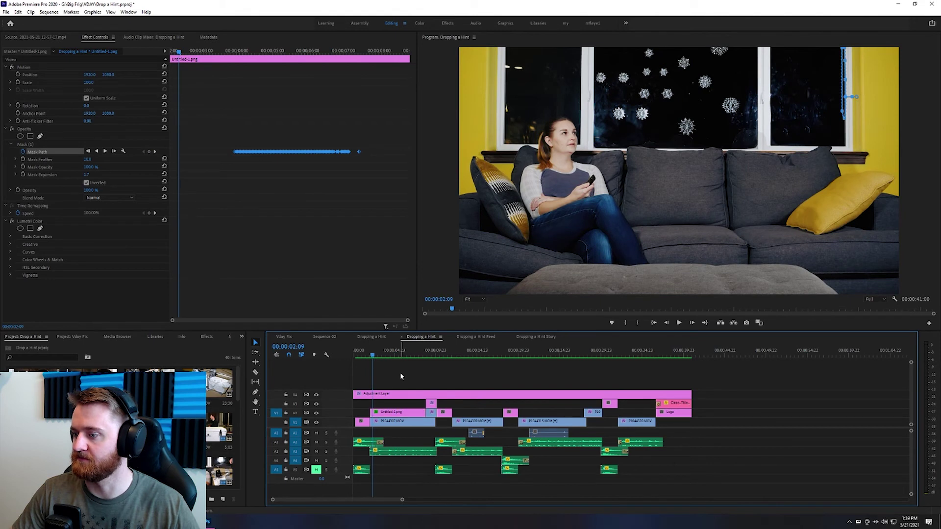
key(space)
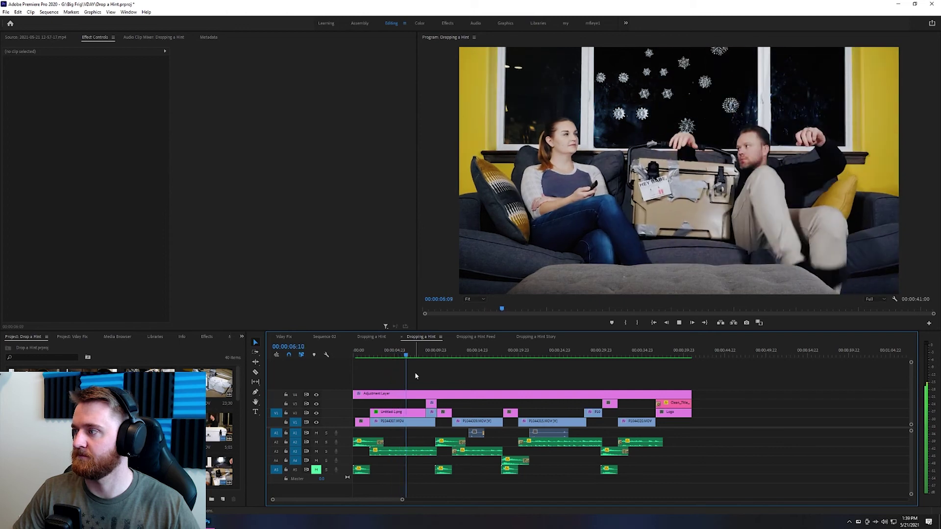
key(space)
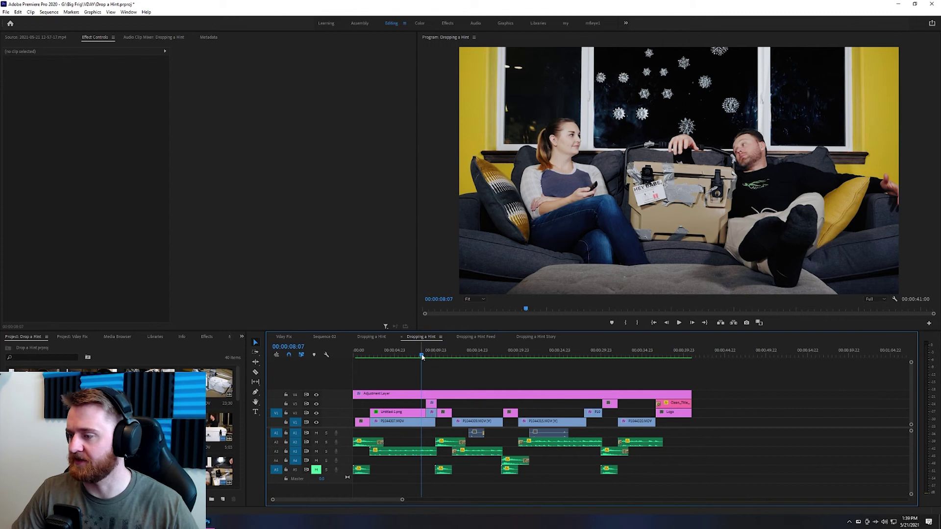
- Move to the woman's close-up at 00:00:09:09, select the Untitled-2.png overlay on V3, and switch to Photoshop
click(426, 355)
click(431, 355)
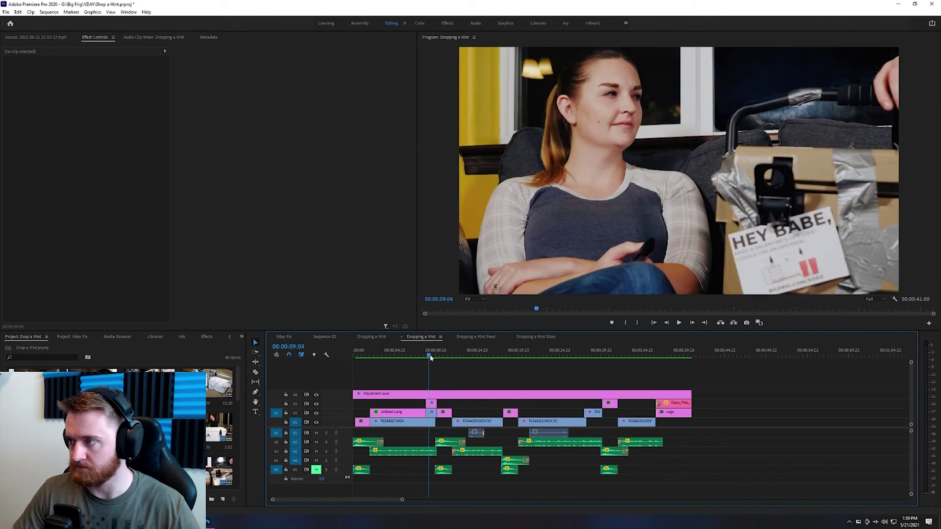
click(432, 404)
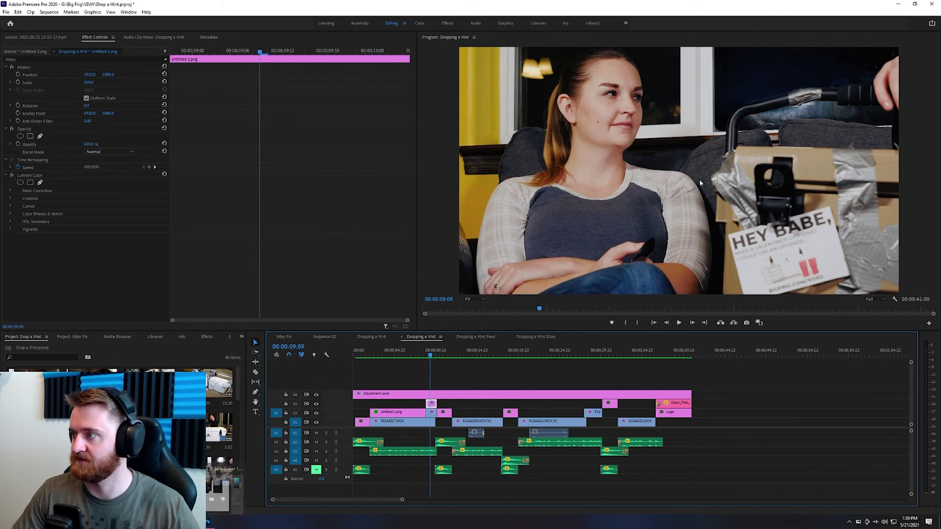
click(208, 523)
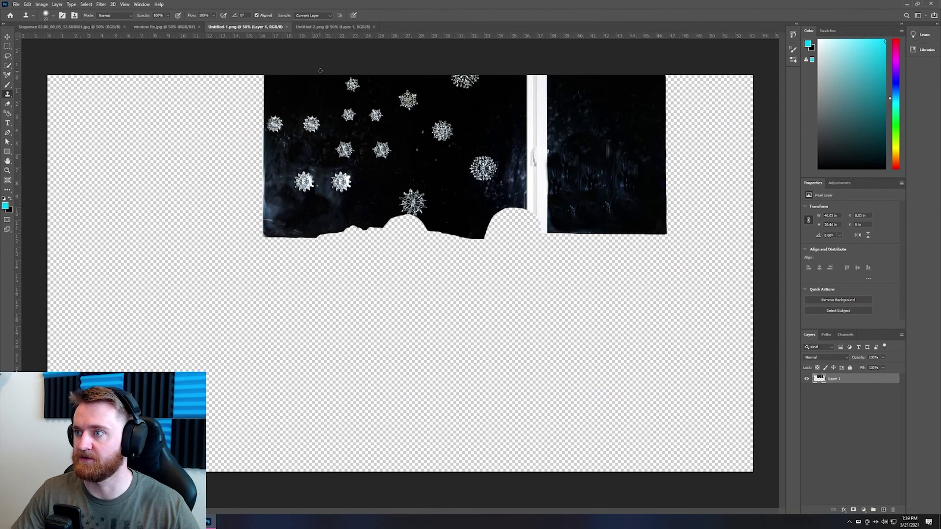
- Inspect the Untitled-2.png dark window patch in Photoshop, then return to Premiere Pro
click(321, 27)
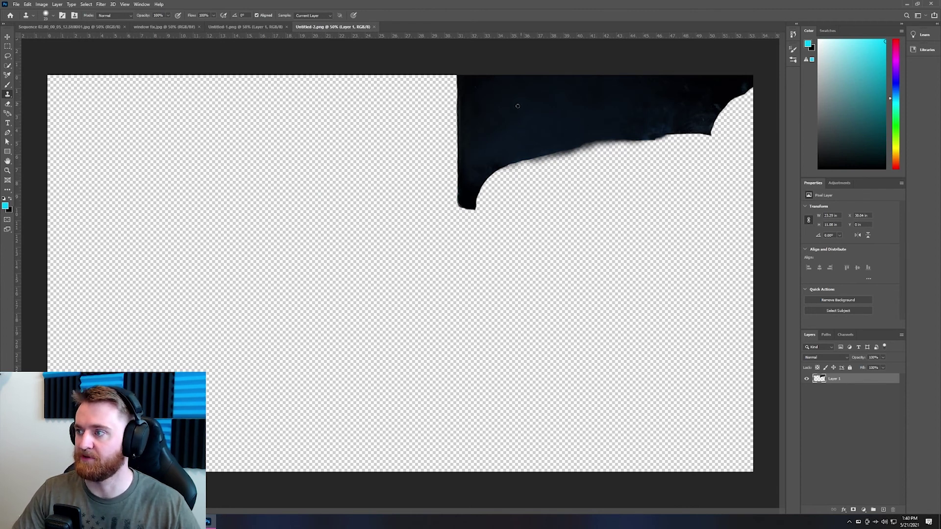
key(alt+Tab)
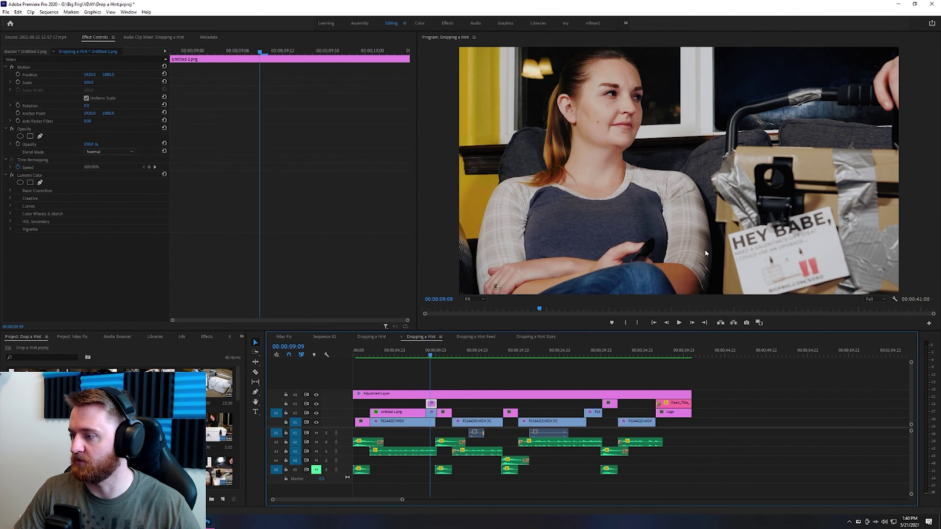
- Move the playhead to 00:00:09:20, then back to 00:00:08:22 to check the overlay blends
click(435, 356)
drag(436, 358, 426, 356)
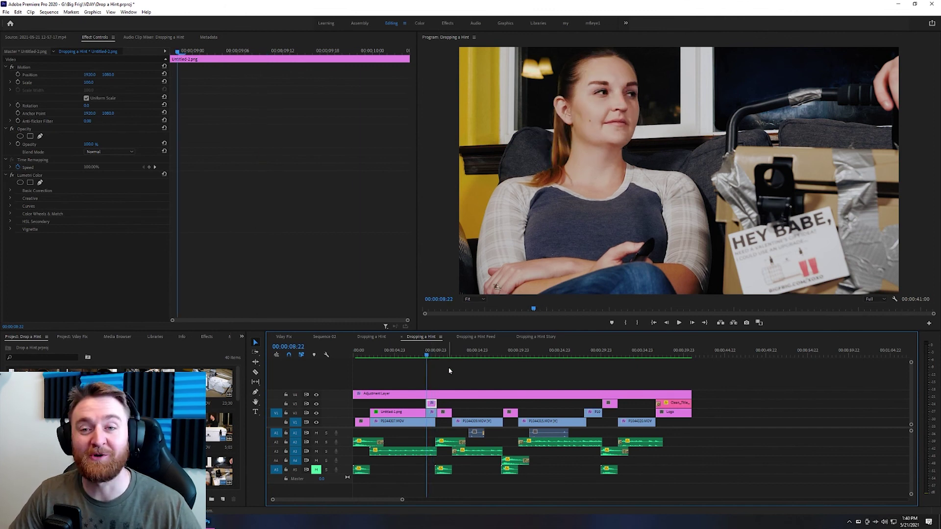